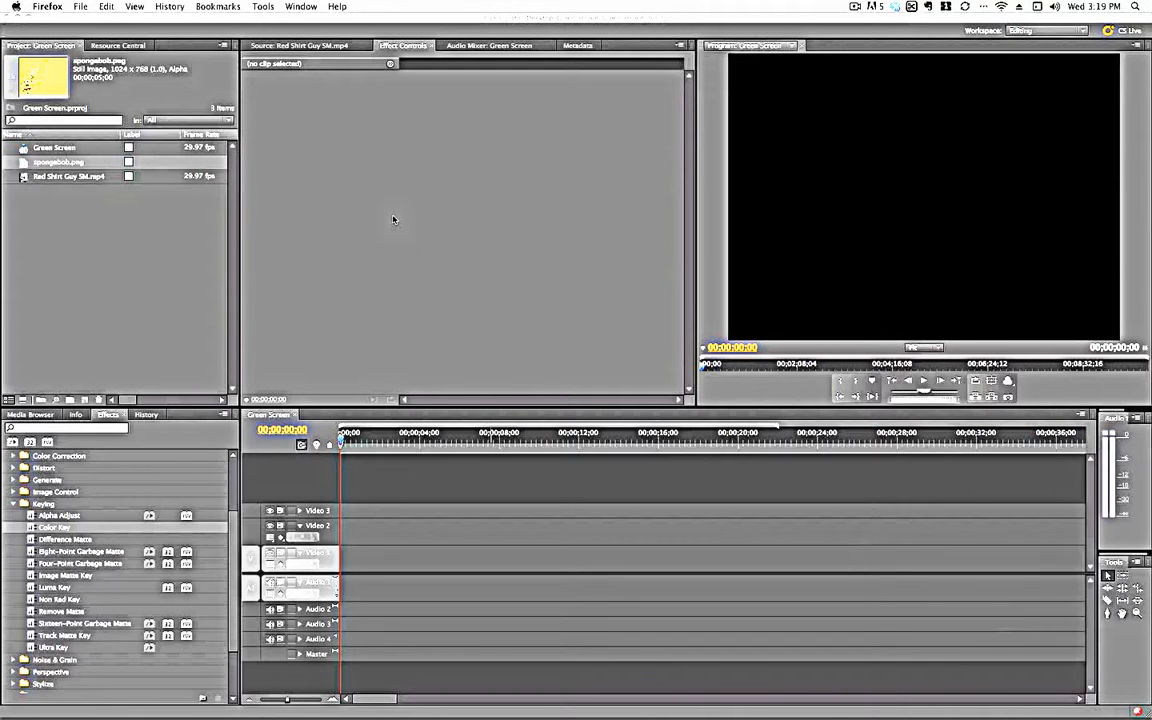
- Preview the Red Shirt Guy SM.mp4 footage and the spongebob.png background image in the source monitor
{"action": "left_click", "coordinate": [22, 178]}
{"action": "double_click", "coordinate": [22, 178]}
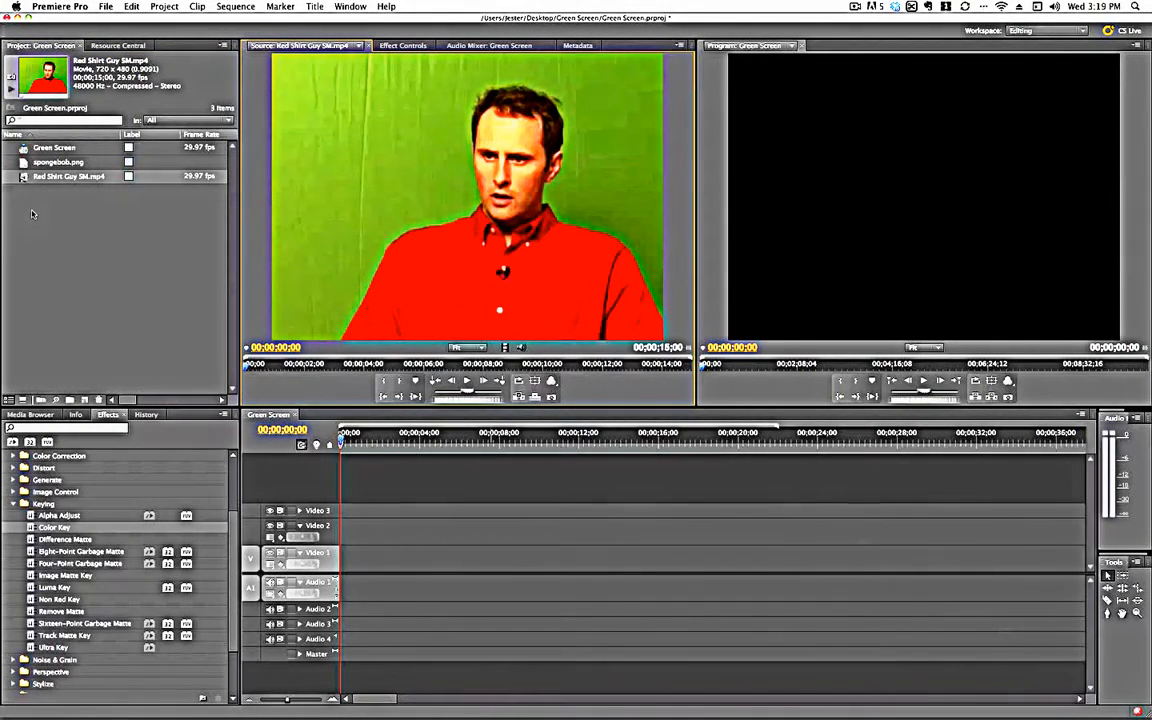
{"action": "double_click", "coordinate": [22, 162]}
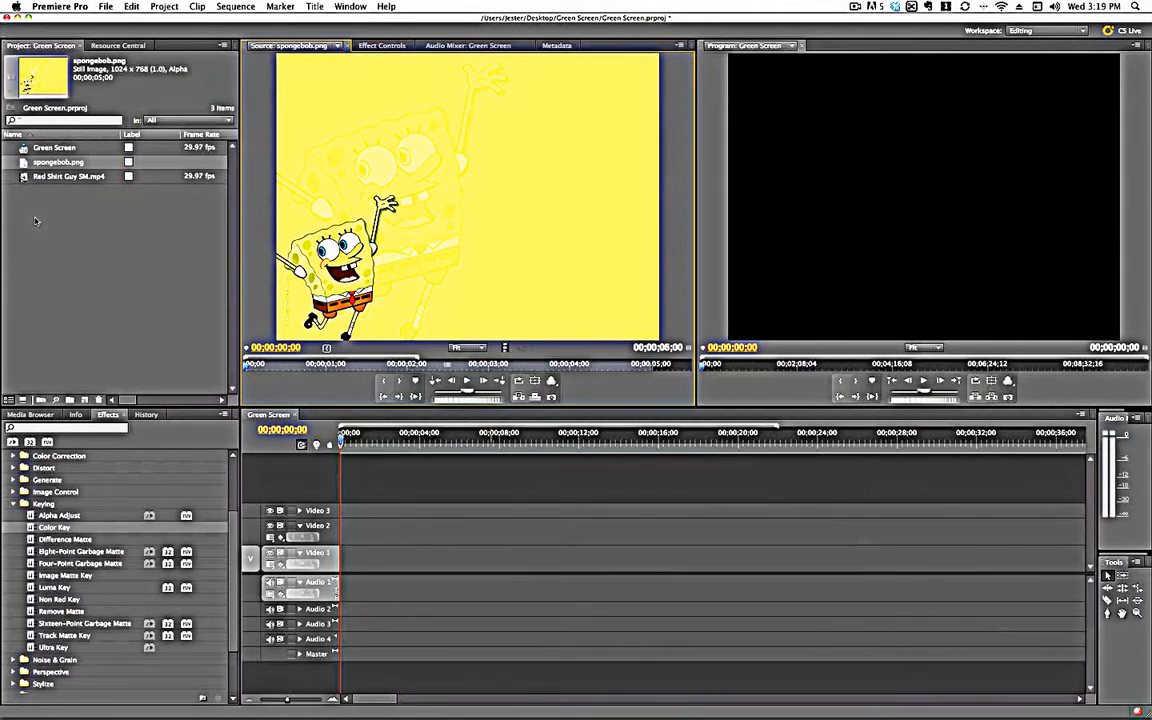
{"action": "double_click", "coordinate": [24, 177]}
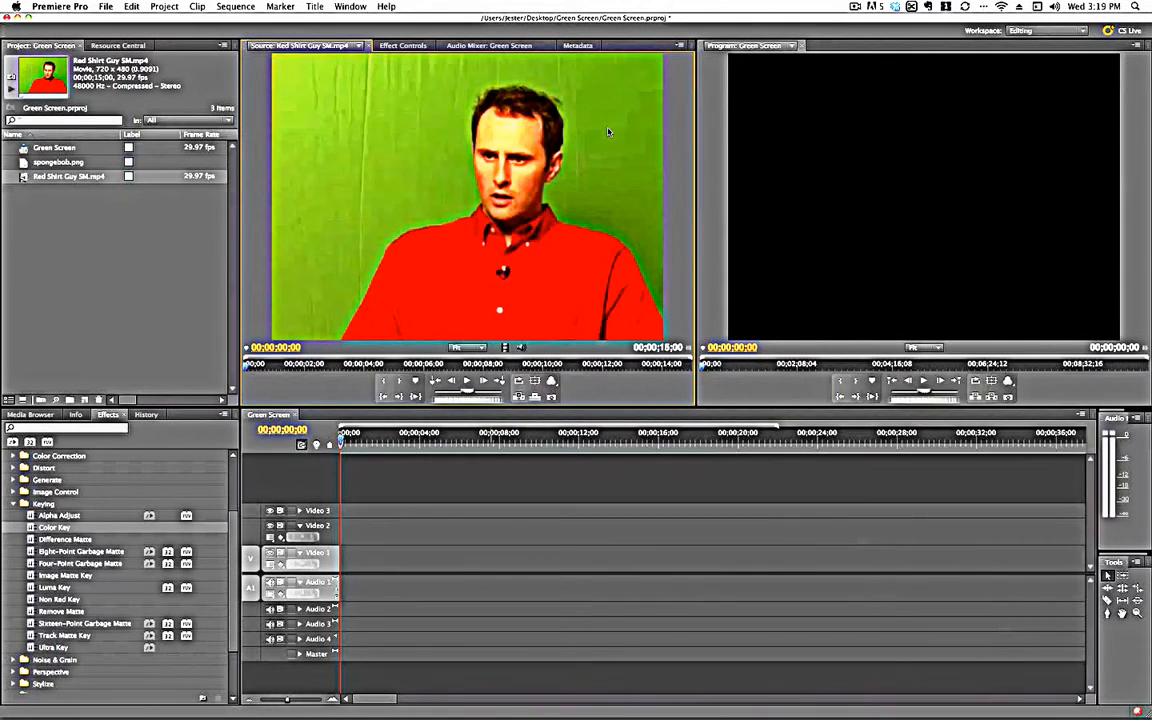
{"action": "double_click", "coordinate": [23, 162]}
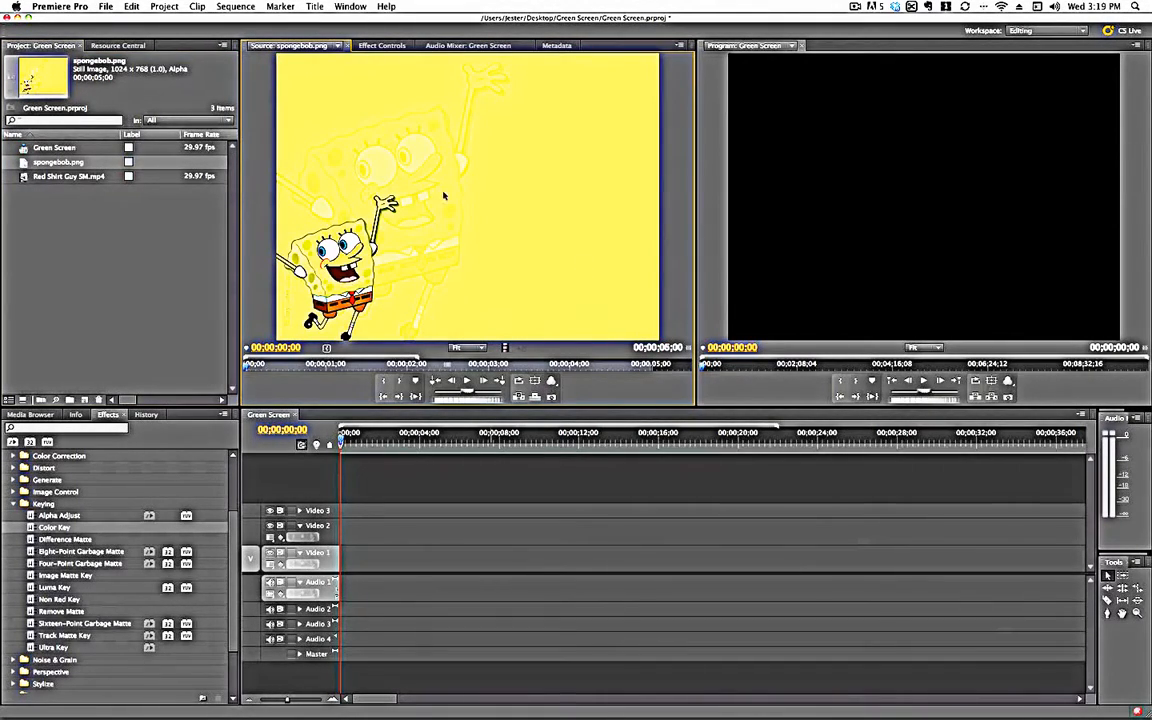
- Place Red Shirt Guy SM.mp4 on the Video 2 track at the start of the sequence
{"action": "left_click", "coordinate": [24, 177]}
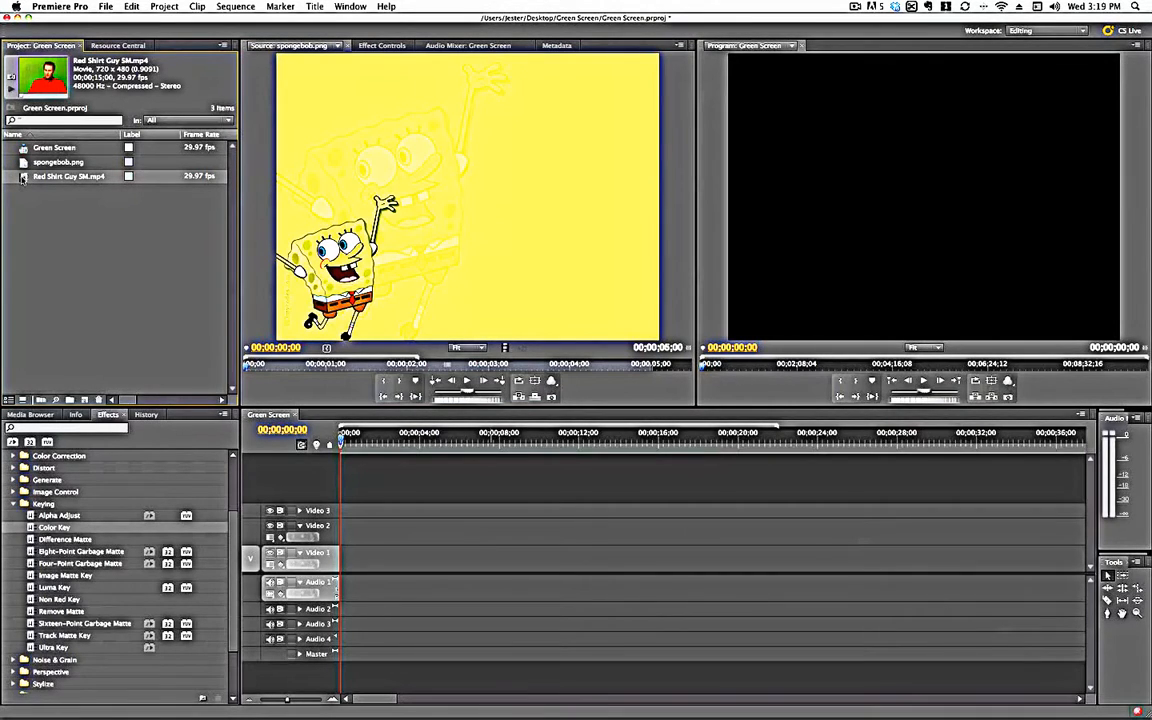
{"action": "mouse_move", "coordinate": [22, 178]}
{"action": "left_mouse_down"}
{"action": "mouse_move", "coordinate": [228, 352]}
{"action": "mouse_move", "coordinate": [318, 490]}
{"action": "mouse_move", "coordinate": [315, 530]}
{"action": "mouse_move", "coordinate": [354, 558]}
{"action": "mouse_move", "coordinate": [352, 541]}
{"action": "left_mouse_up"}
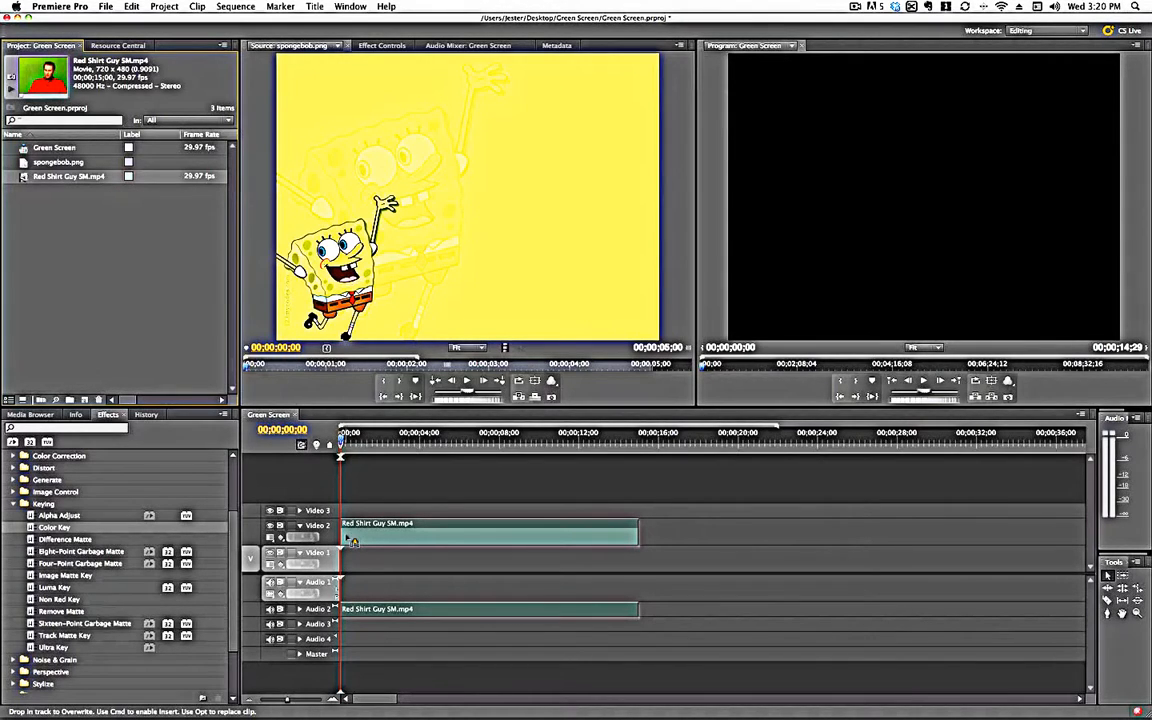
{"action": "left_click_drag", "start_coordinate": [352, 541], "coordinate": [352, 541]}
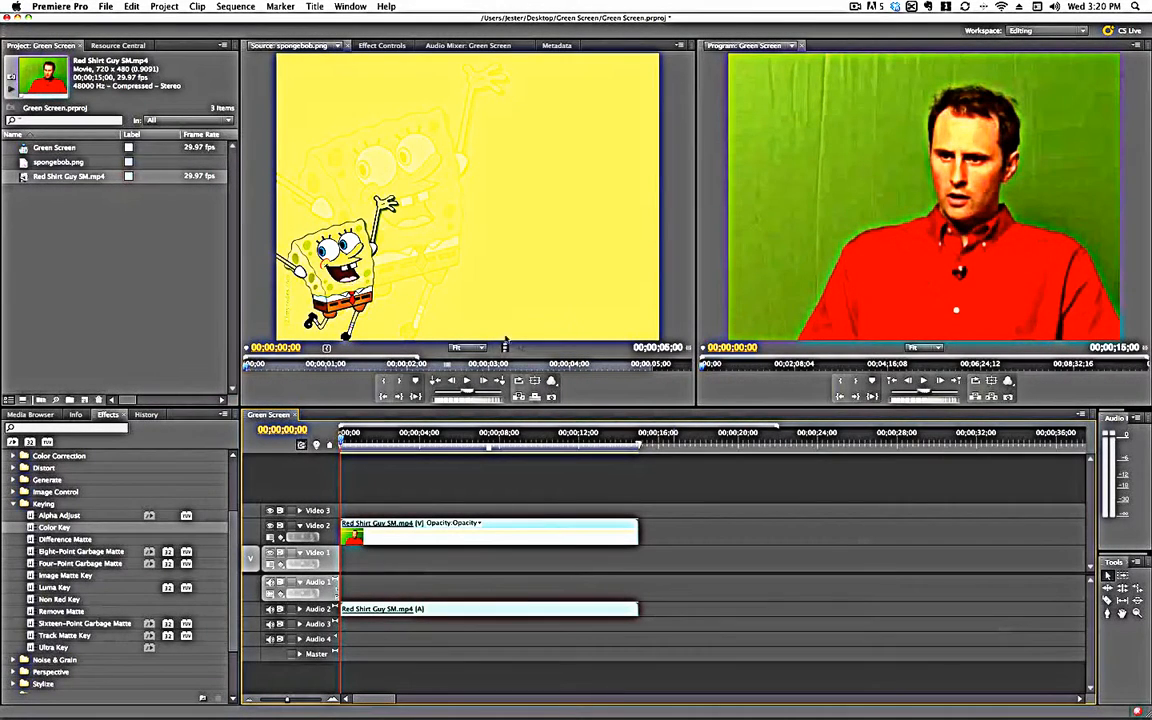
- Place spongebob.png on Video 1 beneath the footage and extend it to match the footage clip's length
{"action": "left_click_drag", "start_coordinate": [22, 160], "coordinate": [346, 566]}
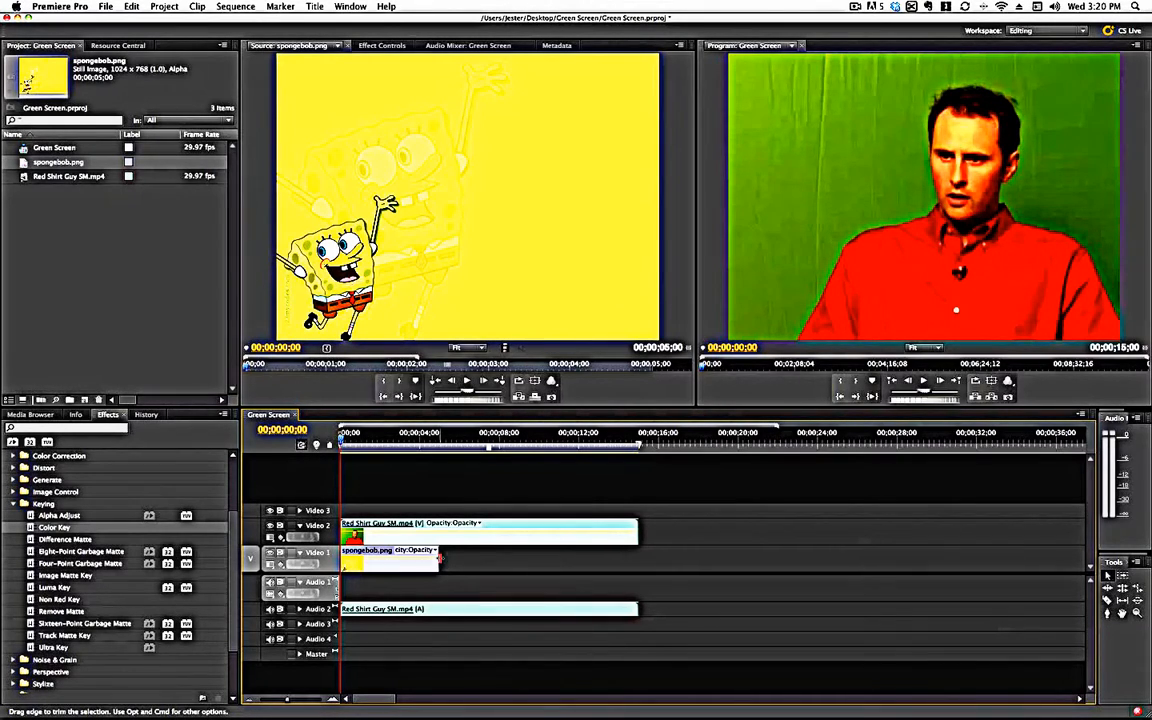
{"action": "left_click_drag", "start_coordinate": [440, 558], "coordinate": [638, 546]}
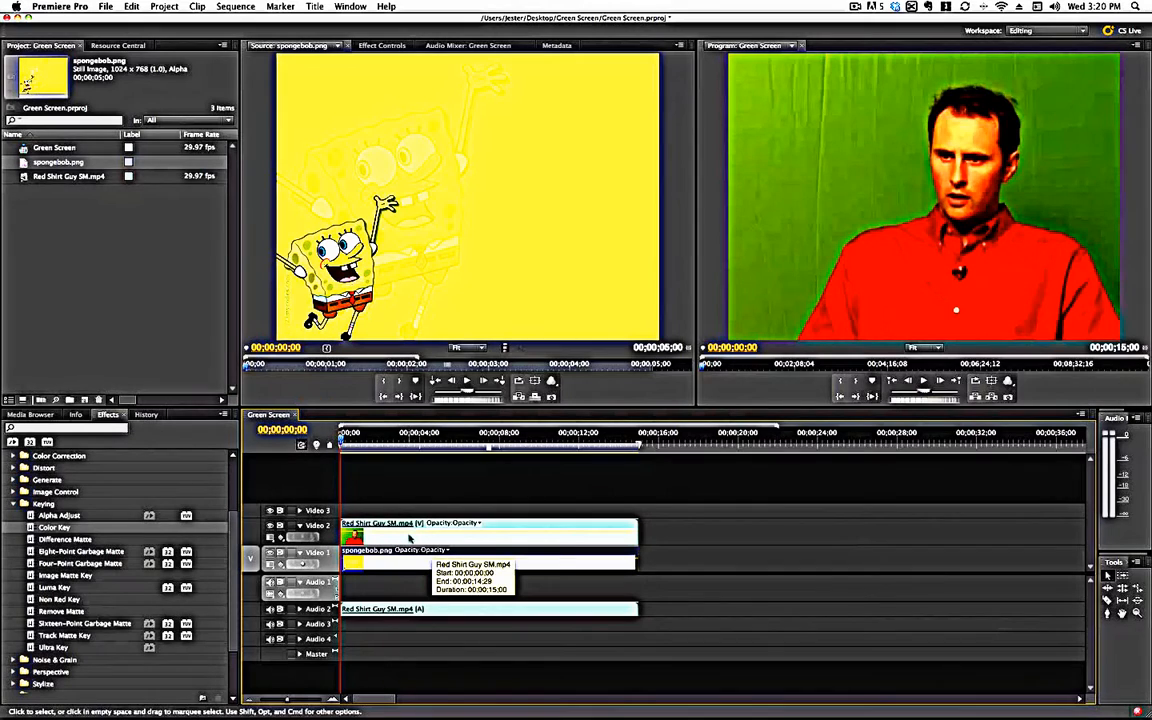
- Apply the Color Key effect to the Red Shirt Guy clip on Video 2 and show its effect settings
{"action": "double_click", "coordinate": [388, 537]}
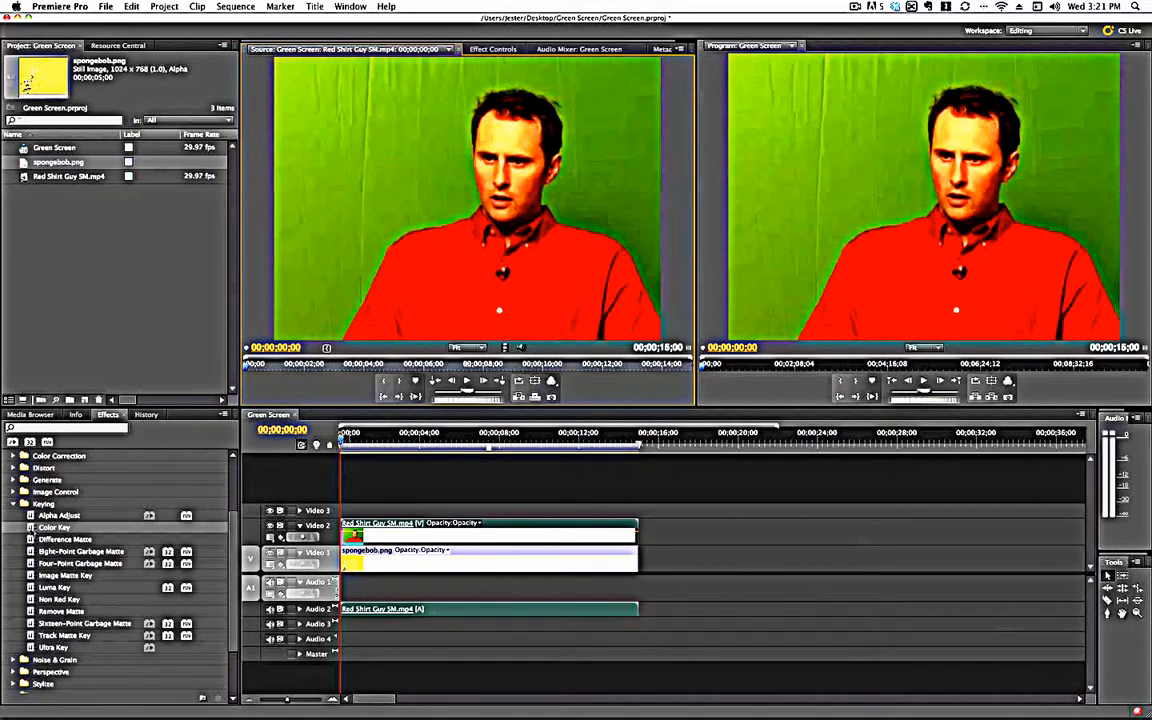
{"action": "left_click_drag", "start_coordinate": [32, 527], "coordinate": [389, 538]}
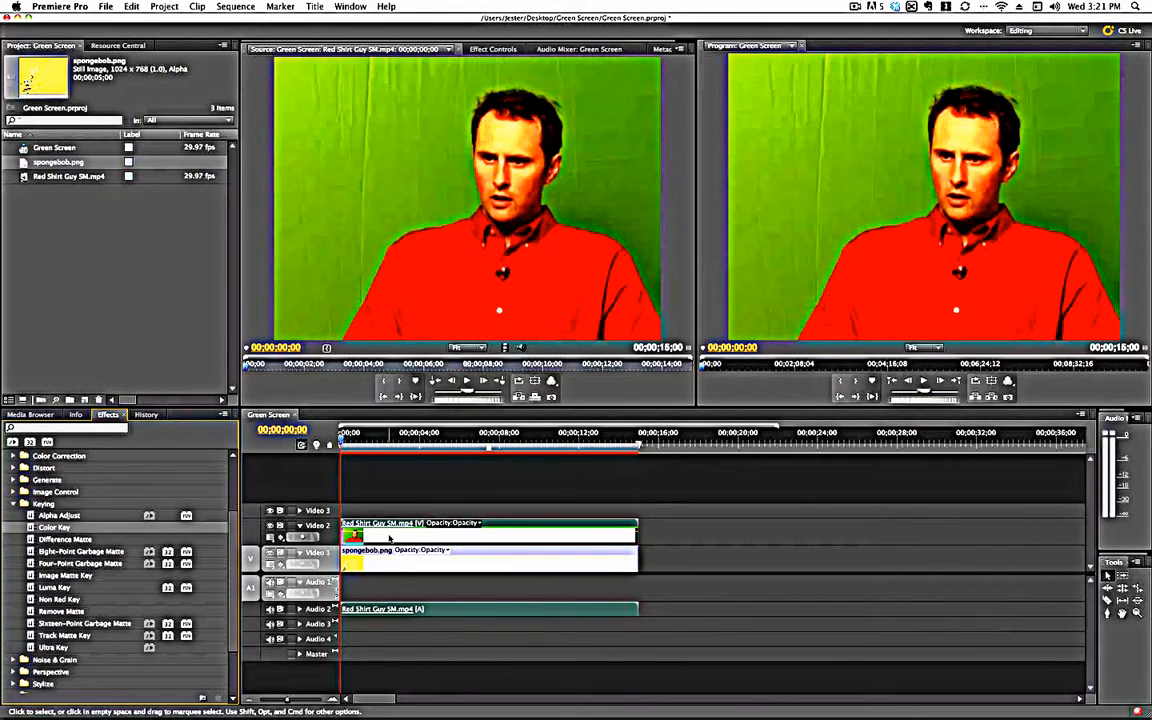
{"action": "left_click", "coordinate": [494, 50]}
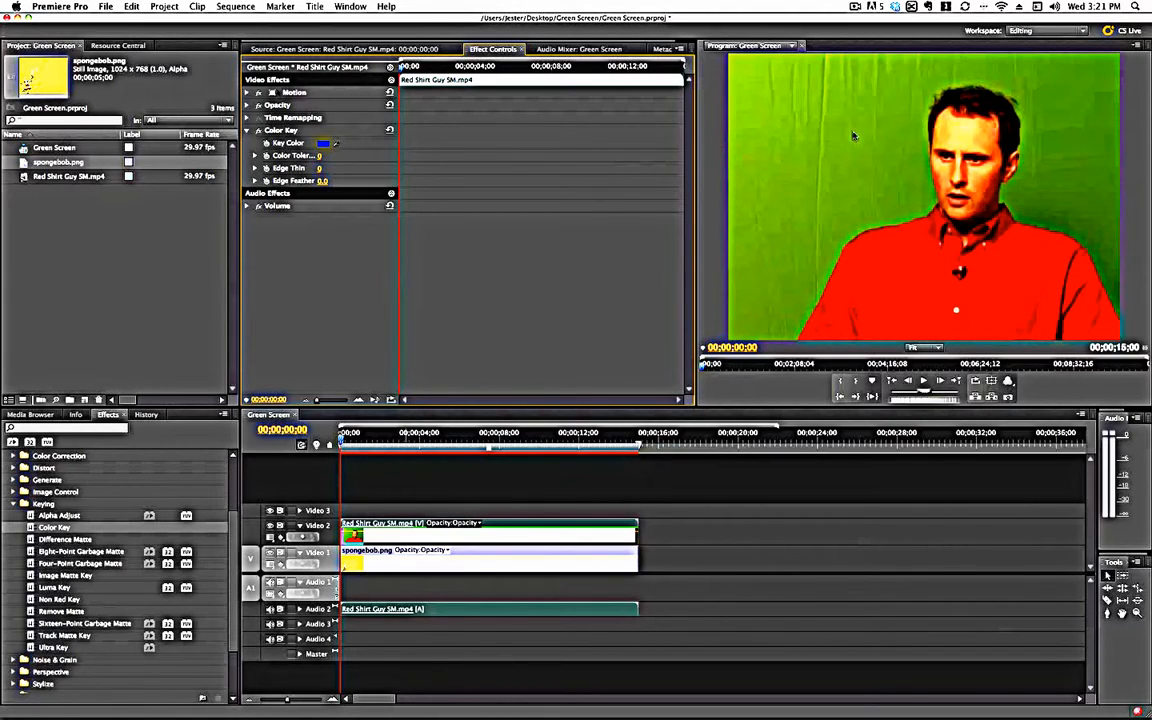
- Sample the bright green backdrop as the key color and set the Color Key's color tolerance to 56
{"action": "left_click", "coordinate": [337, 142]}
{"action": "left_click_drag", "start_coordinate": [320, 137], "coordinate": [852, 162]}
{"action": "left_click", "coordinate": [255, 157]}
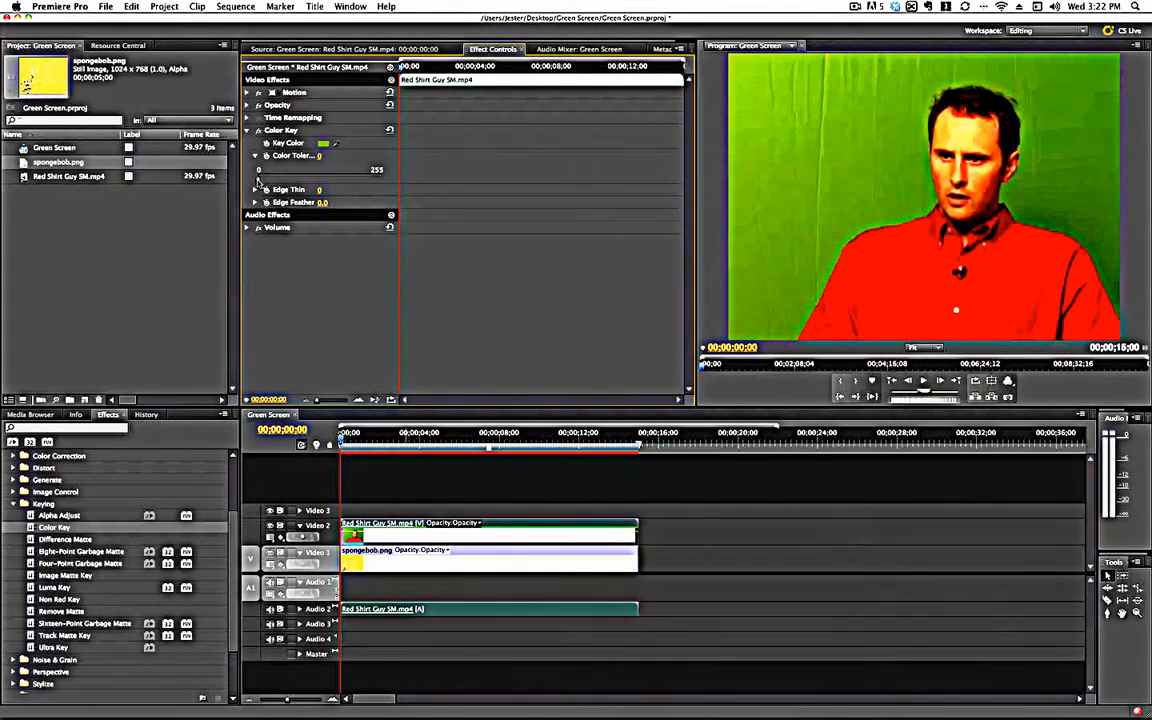
{"action": "left_click_drag", "start_coordinate": [258, 177], "coordinate": [272, 180]}
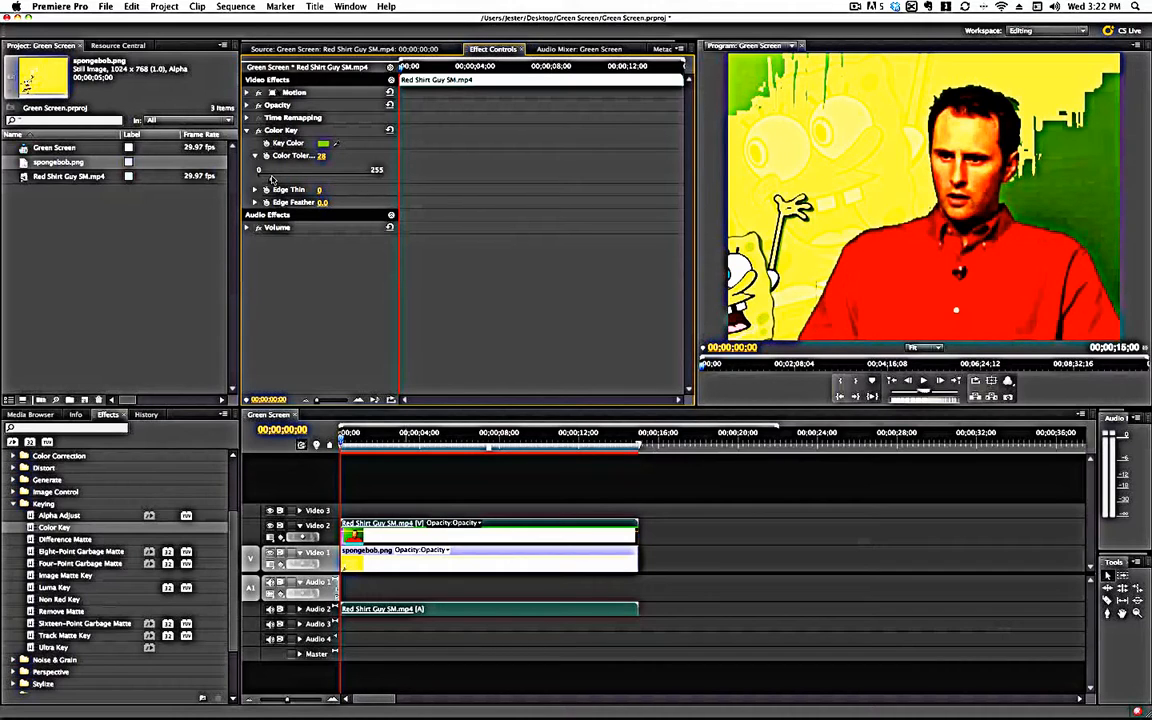
{"action": "mouse_move", "coordinate": [271, 180]}
{"action": "left_mouse_down"}
{"action": "mouse_move", "coordinate": [309, 180]}
{"action": "mouse_move", "coordinate": [285, 179]}
{"action": "left_mouse_up"}
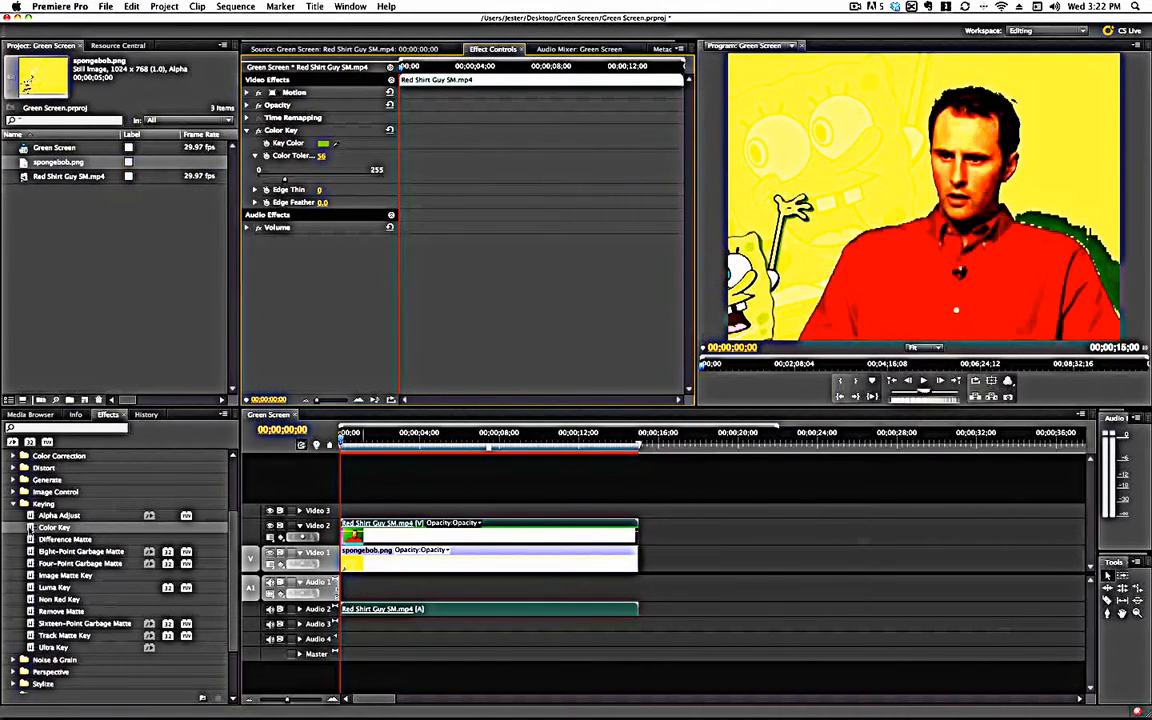
- Add a second Color Key to the footage, sampling the remaining dark green beside the shoulder, with a color tolerance of 19
{"action": "left_click_drag", "start_coordinate": [54, 527], "coordinate": [420, 536]}
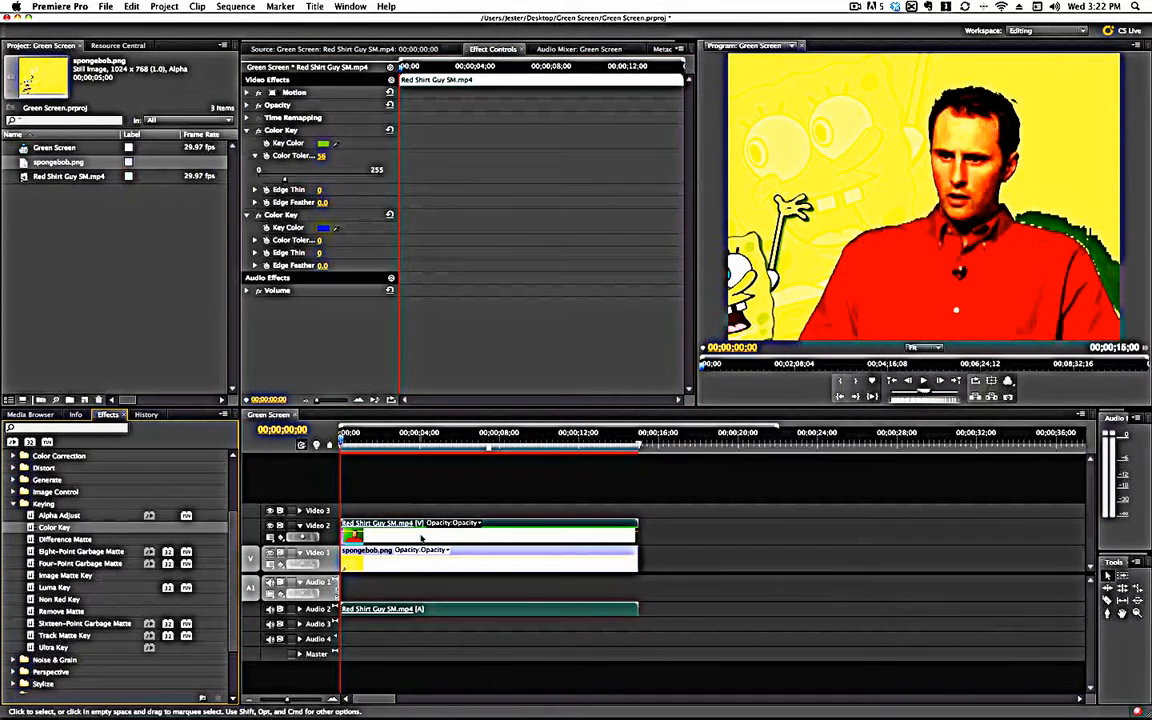
{"action": "left_click", "coordinate": [337, 227]}
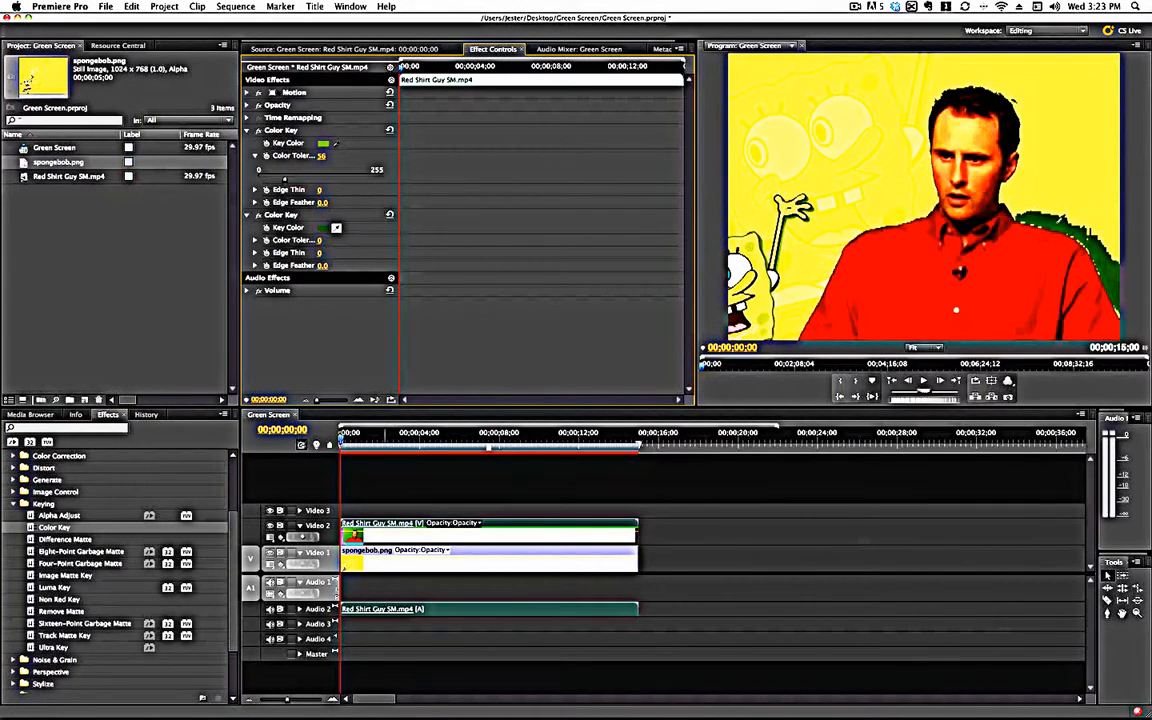
{"action": "left_click", "coordinate": [1058, 226]}
{"action": "left_click", "coordinate": [254, 240]}
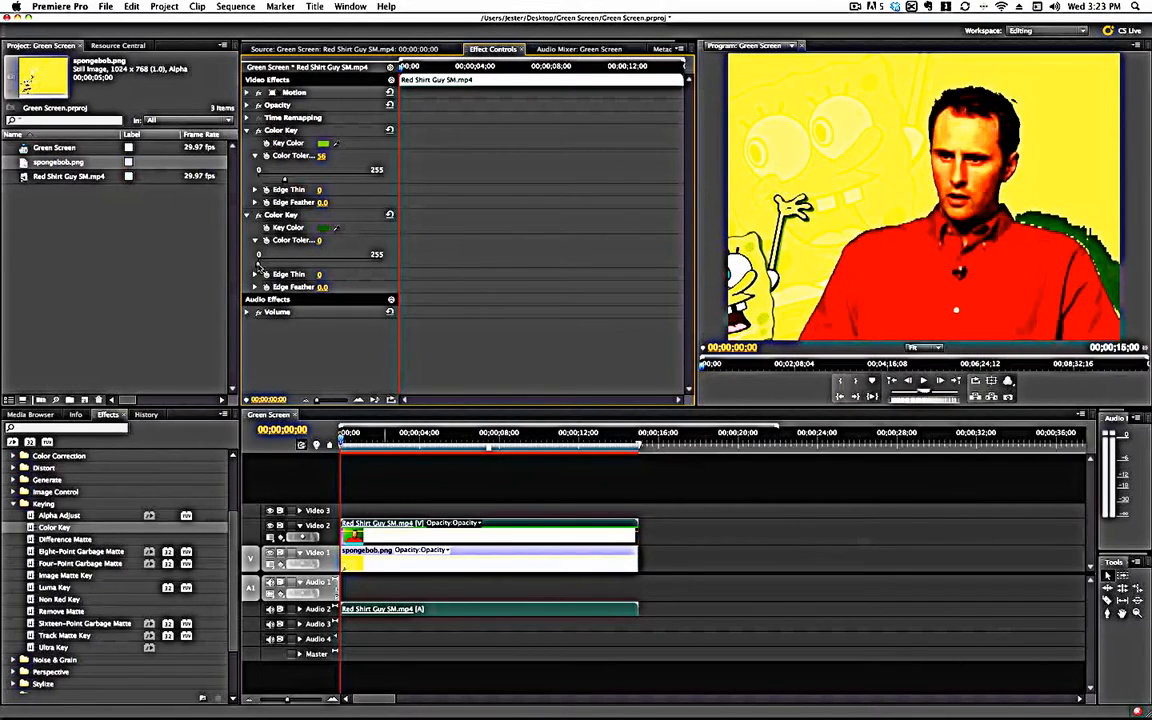
{"action": "left_click_drag", "start_coordinate": [258, 263], "coordinate": [268, 265]}
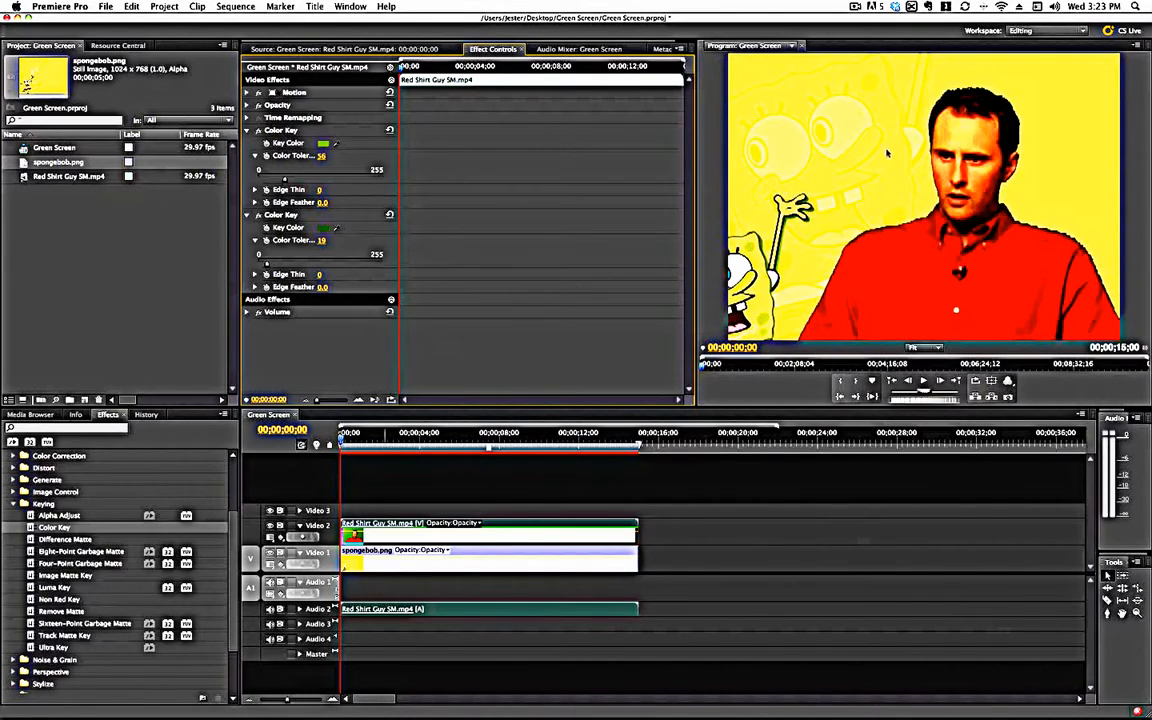
- Refine the keys: set the second Color Key's edge feather to 4.6 and tolerance to 17, and the first one's tolerance to 54
{"action": "left_click", "coordinate": [254, 287]}
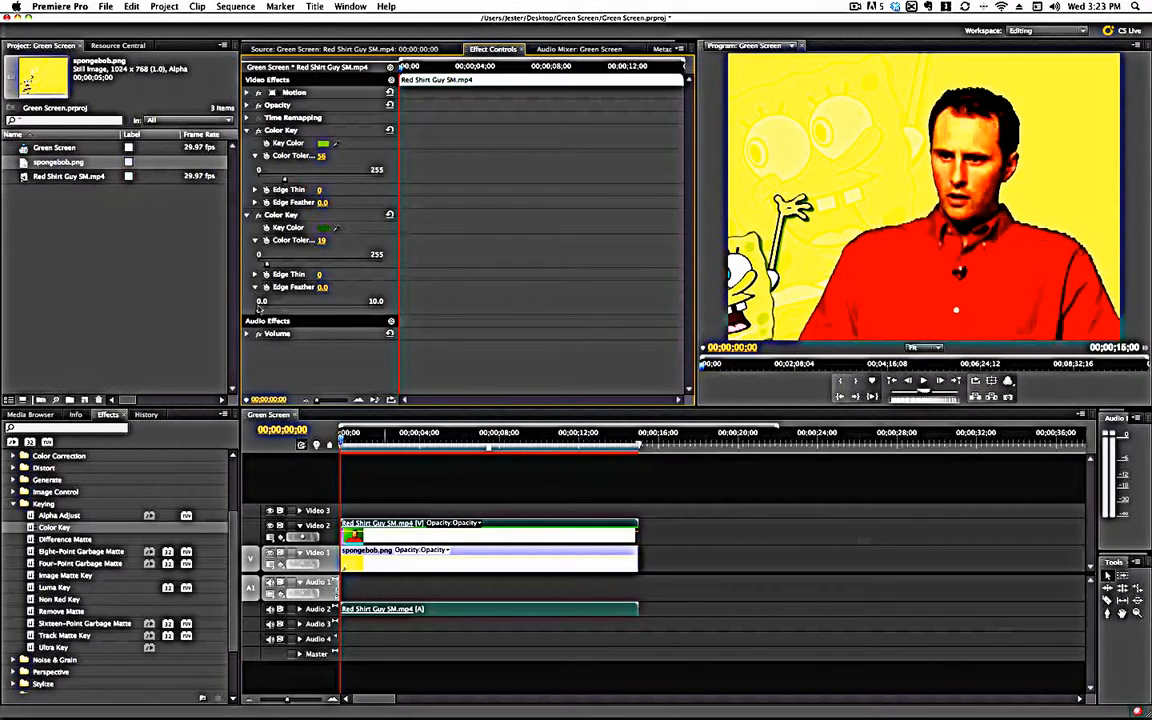
{"action": "left_click_drag", "start_coordinate": [258, 311], "coordinate": [313, 311]}
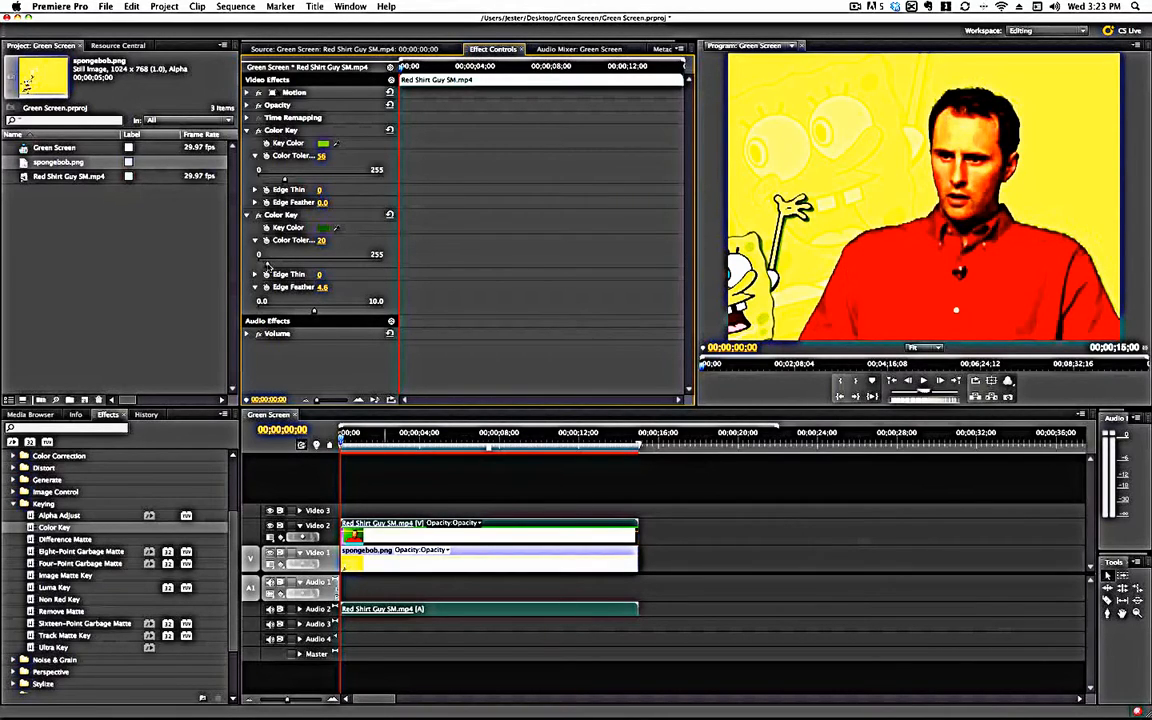
{"action": "left_click_drag", "start_coordinate": [267, 264], "coordinate": [265, 265]}
{"action": "left_click_drag", "start_coordinate": [287, 180], "coordinate": [288, 180]}
{"action": "left_click", "coordinate": [254, 189]}
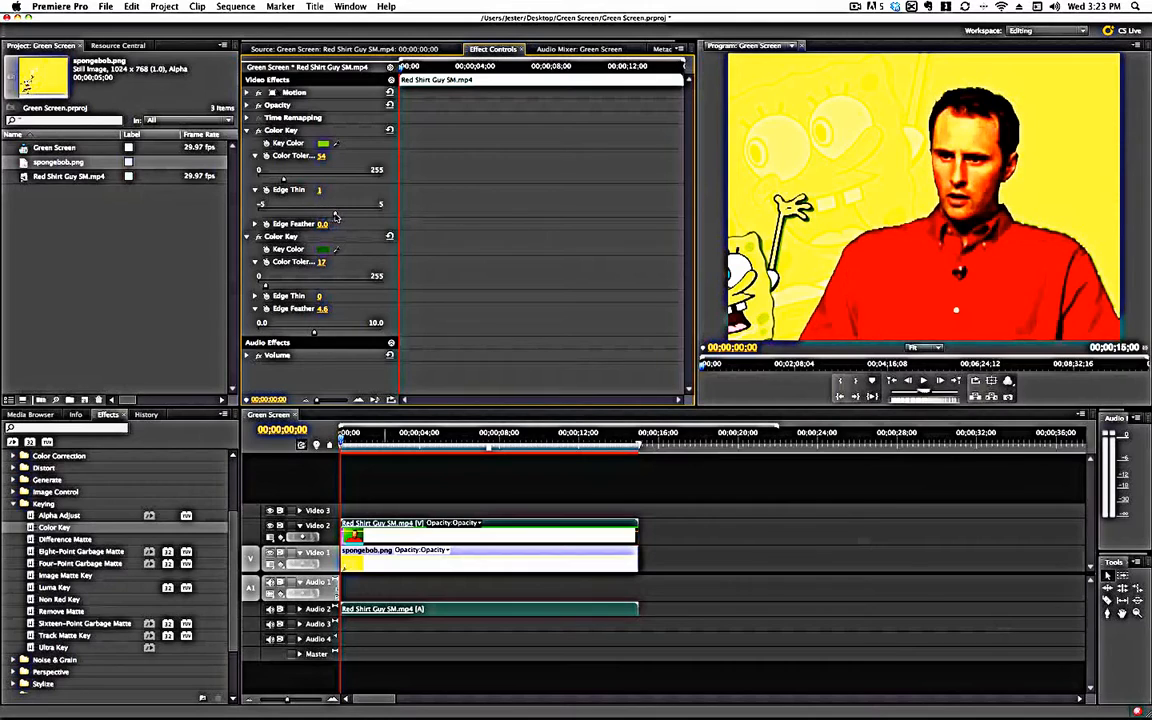
- Play the keyed sequence from near its start to check the composite, stopping after about five seconds
{"action": "left_click", "coordinate": [347, 437]}
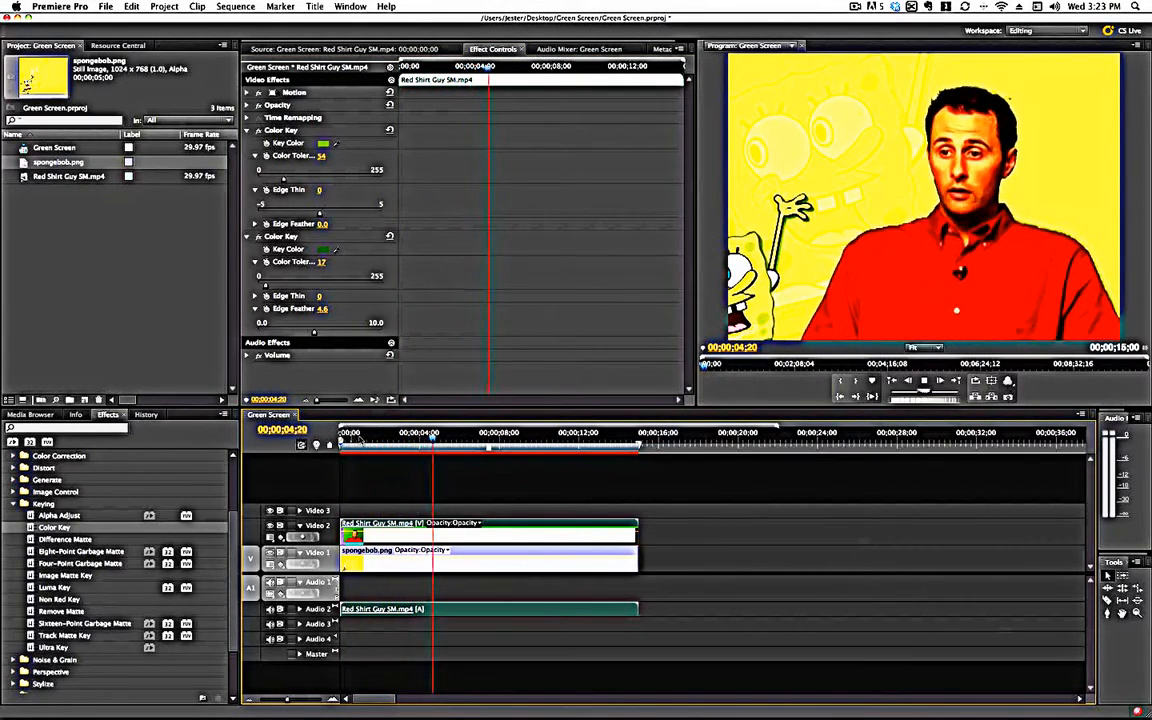
{"action": "key", "text": "space"}
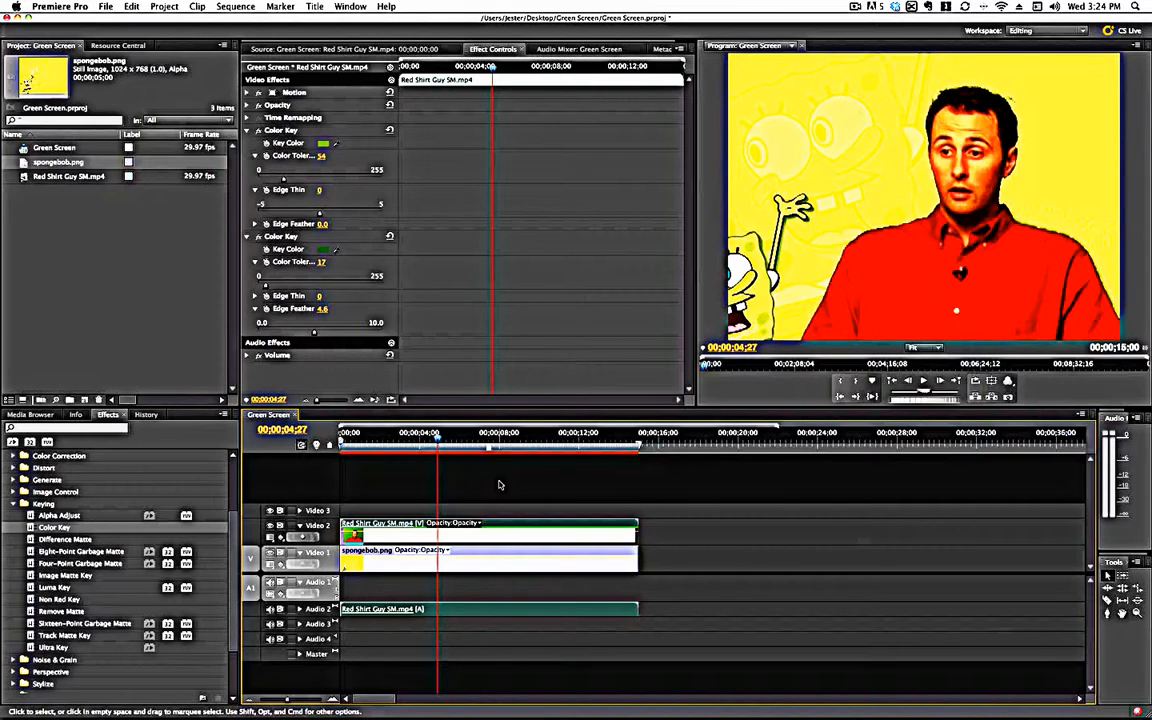
{"action": "left_click", "coordinate": [854, 6]}
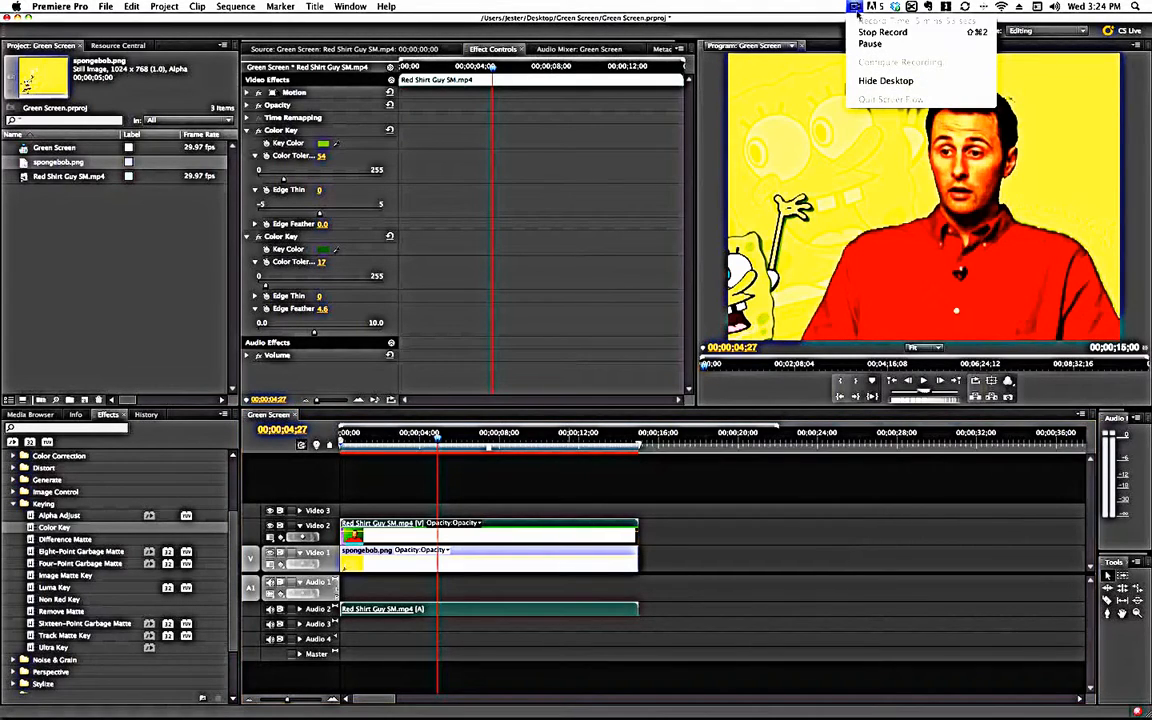